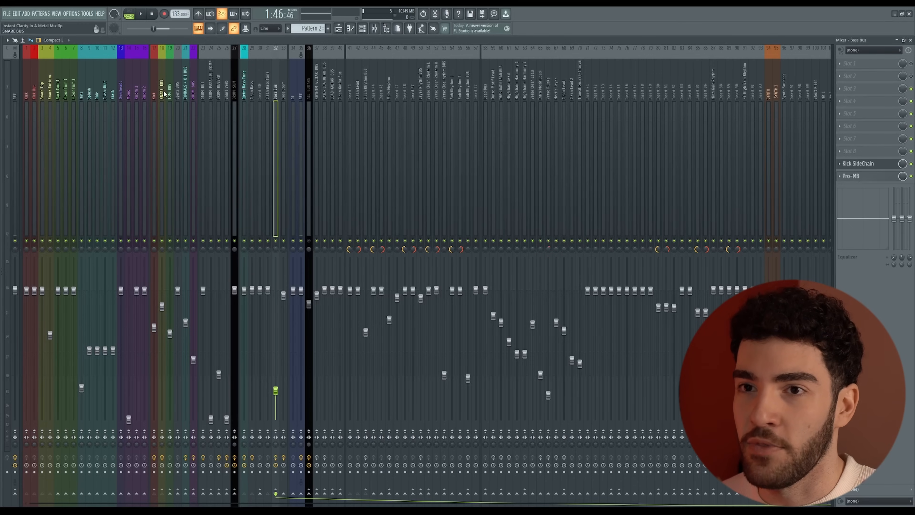
- Compare the effect slots of the kick channel with those of the Bass Bus
{"action": "left_click", "coordinate": [170, 92]}
{"action": "left_click", "coordinate": [81, 90]}
{"action": "left_click", "coordinate": [155, 89]}
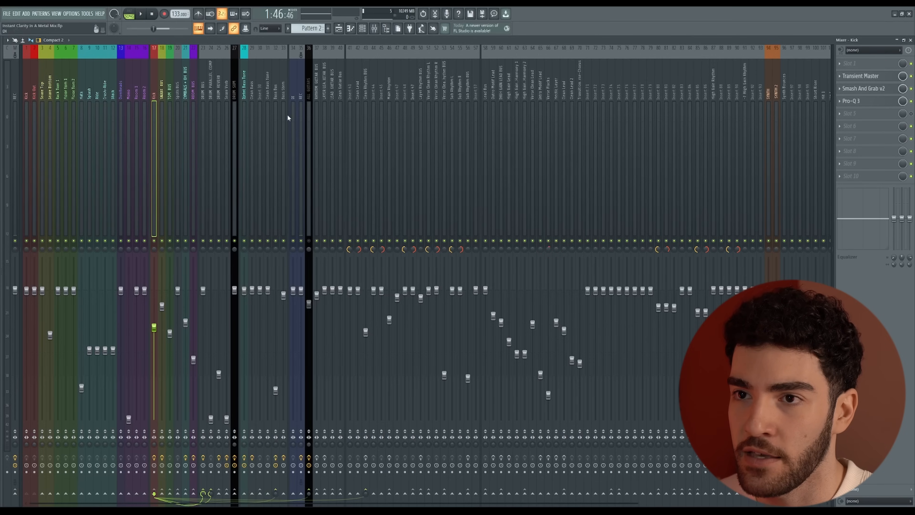
{"action": "left_click", "coordinate": [276, 119]}
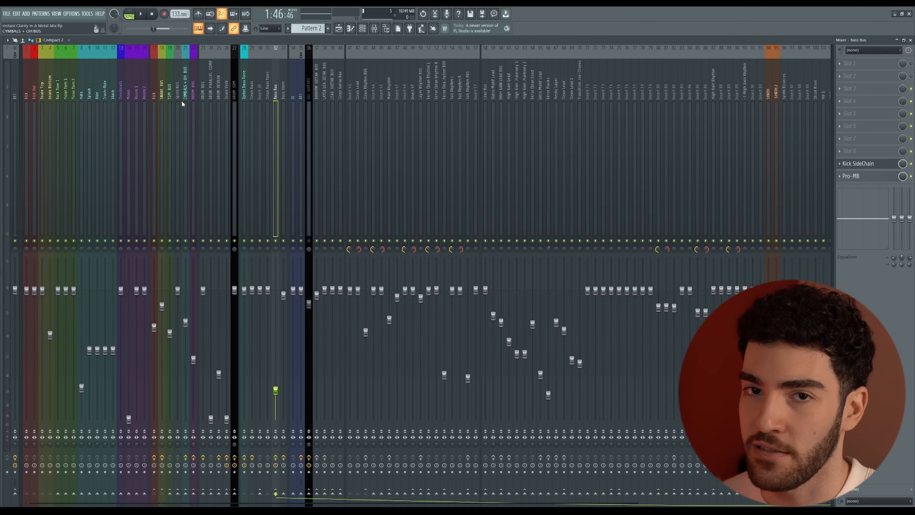
- Open the Bass Bus's Kick SideChain effect with its sidechain on and play the song to examine the low-end reduction
{"action": "left_click", "coordinate": [864, 164]}
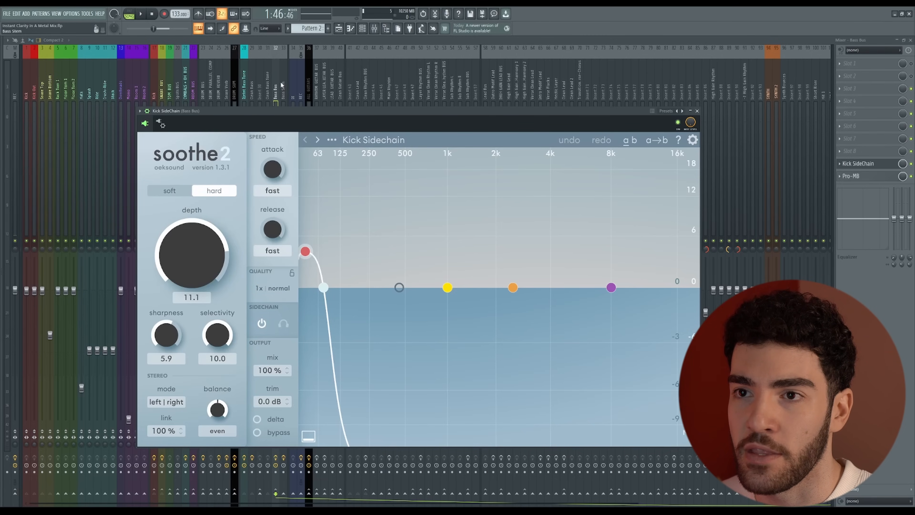
{"action": "left_click", "coordinate": [262, 324]}
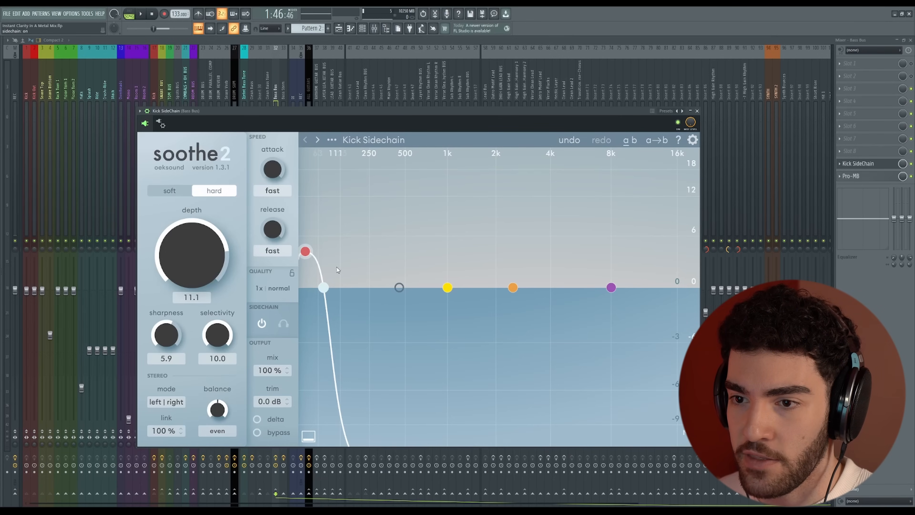
{"action": "key", "text": "space"}
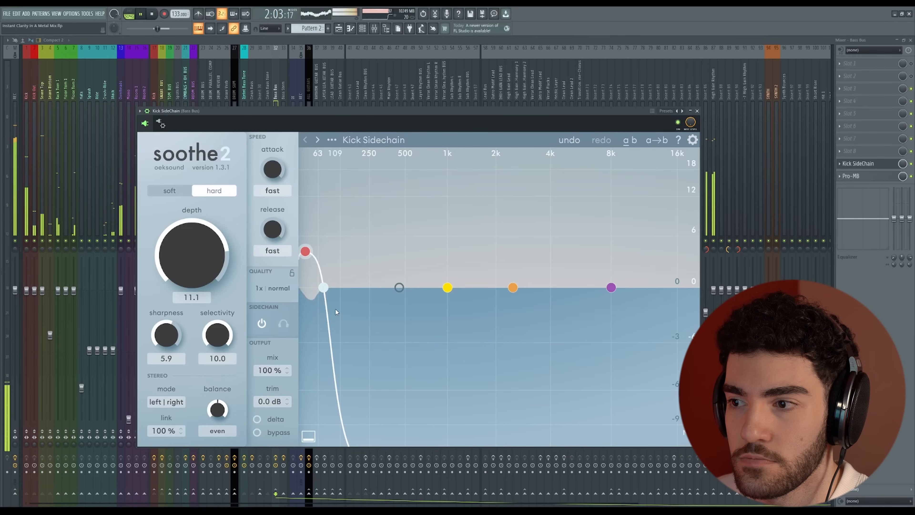
{"action": "key", "text": "space"}
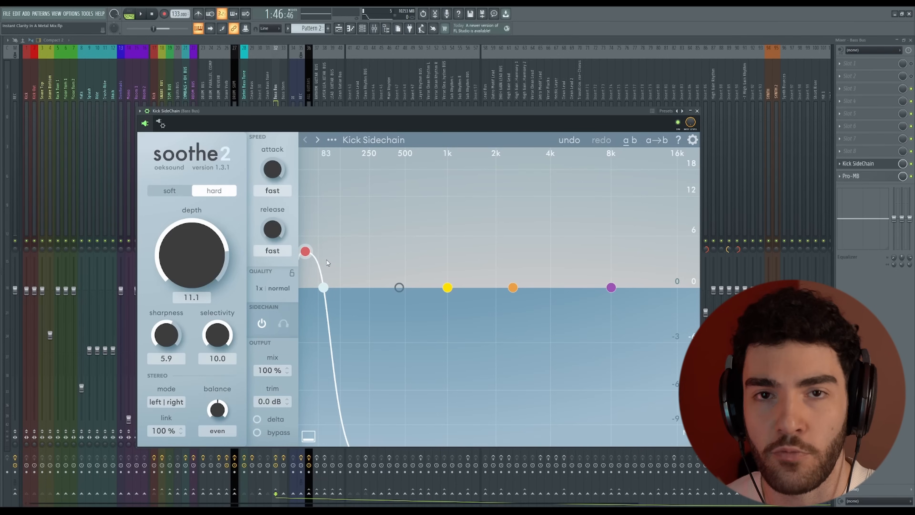
{"action": "key", "text": "space"}
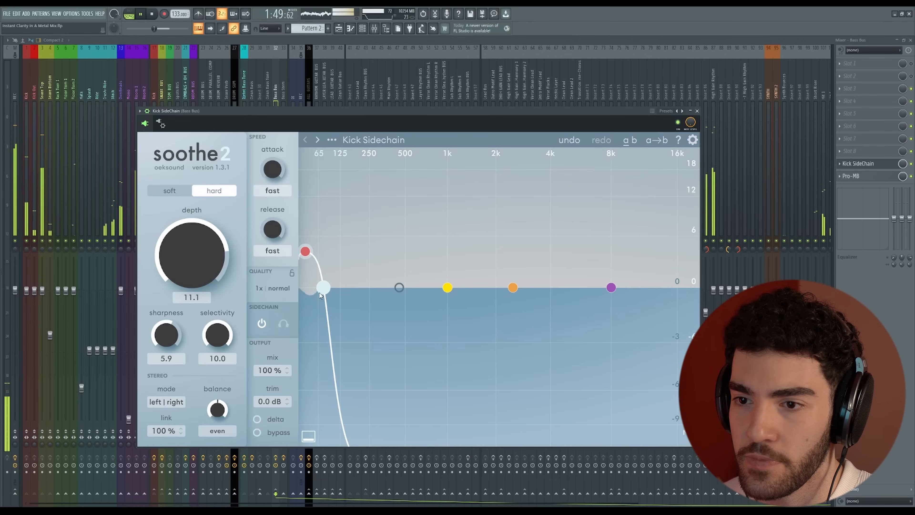
{"action": "key", "text": "space"}
- Try a band 1 boost in Kick SideChain, narrowed to a Q of 2.3 at 87 Hz and 4.5 dB, and switch the band off
{"action": "left_click", "coordinate": [399, 288]}
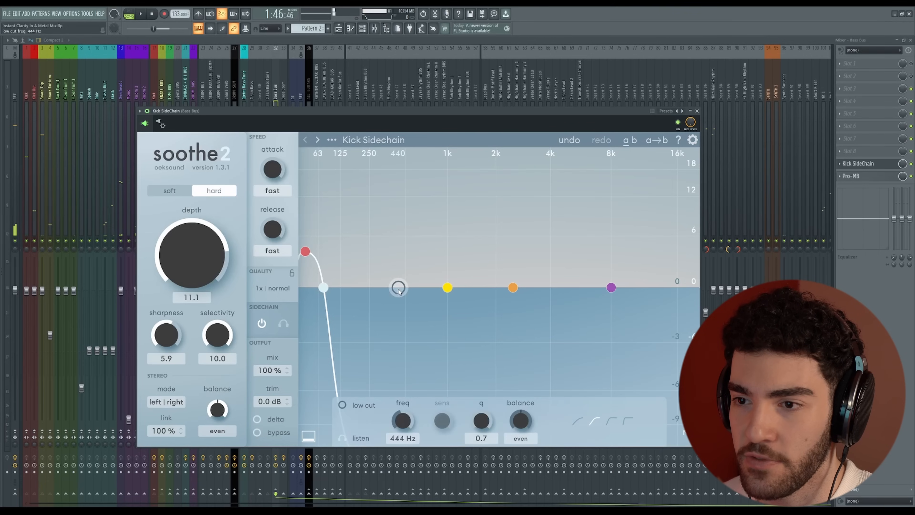
{"action": "left_click_drag", "start_coordinate": [398, 288], "coordinate": [381, 289]}
{"action": "left_click", "coordinate": [447, 289]}
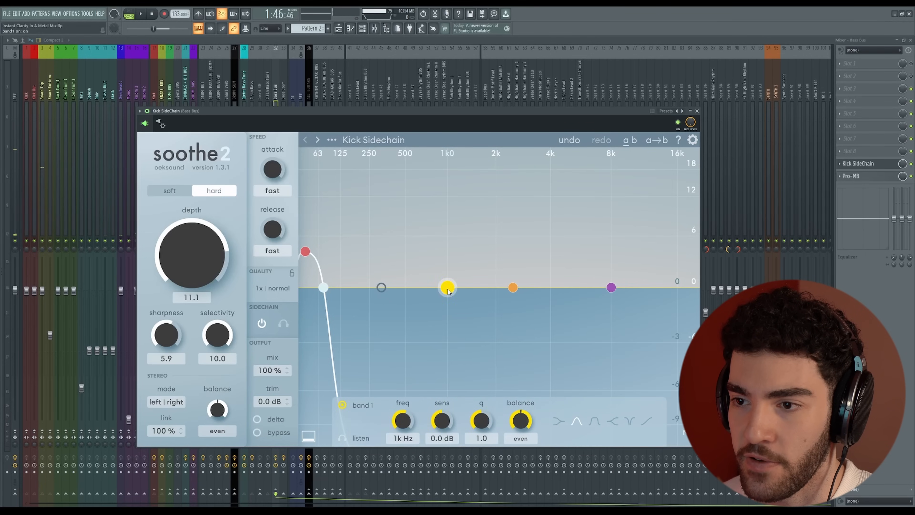
{"action": "left_click_drag", "start_coordinate": [448, 291], "coordinate": [335, 198]}
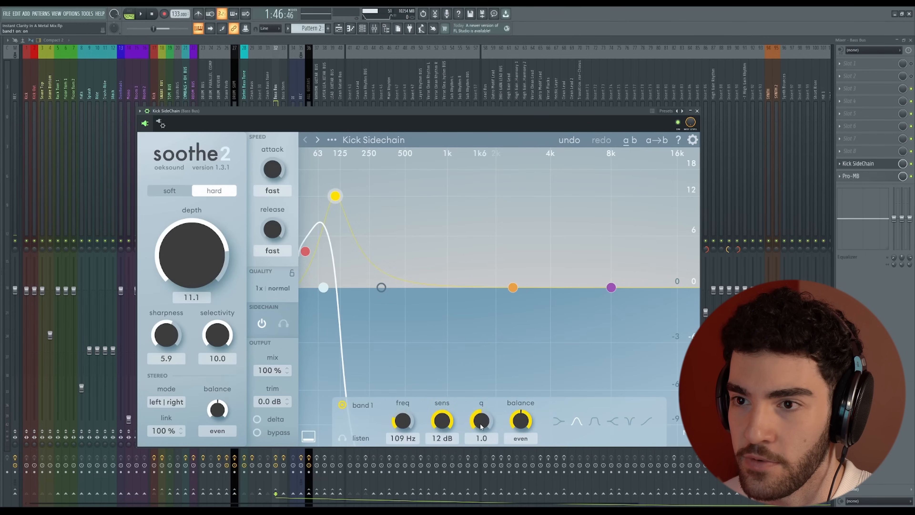
{"action": "left_click_drag", "start_coordinate": [481, 426], "coordinate": [482, 415]}
{"action": "left_click_drag", "start_coordinate": [335, 197], "coordinate": [328, 249]}
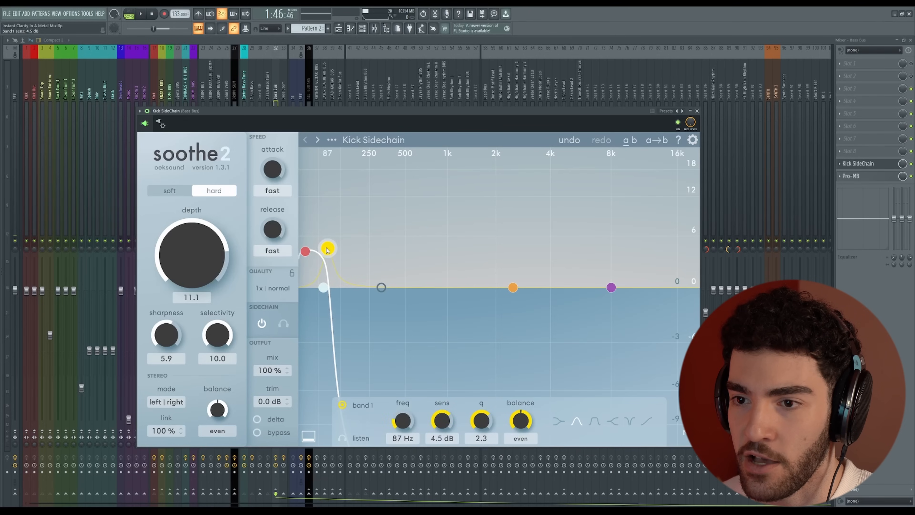
{"action": "double_click", "coordinate": [436, 279]}
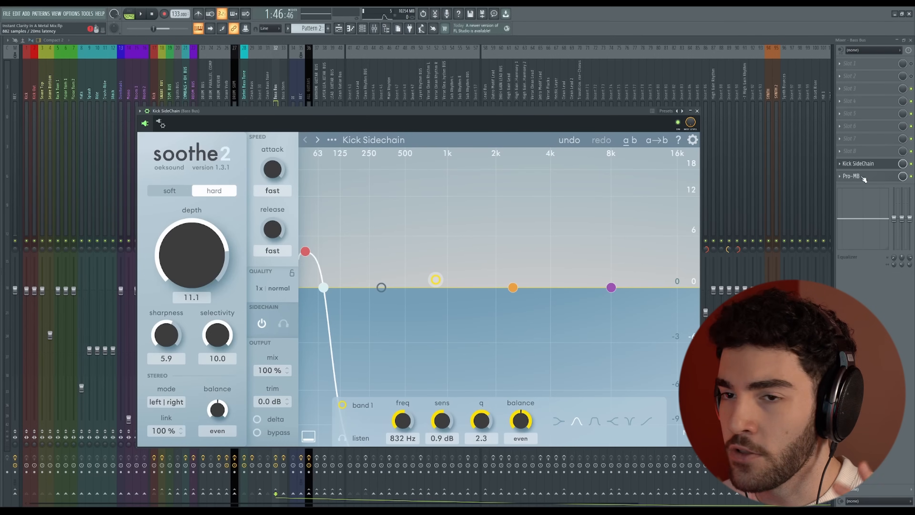
- Open Pro-MB on the Bass Bus, show its band's settings and play the song to examine the sidechained compression
{"action": "left_click", "coordinate": [852, 176]}
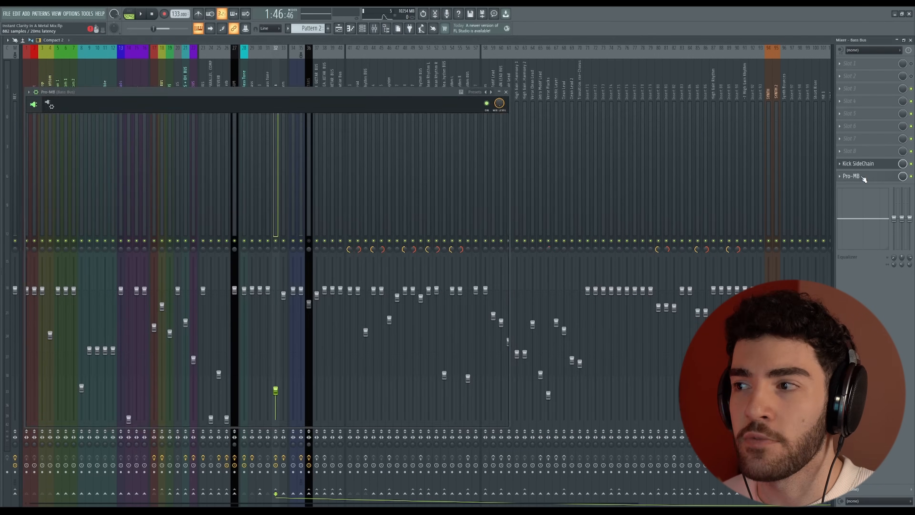
{"action": "left_click_drag", "start_coordinate": [297, 92], "coordinate": [349, 93]}
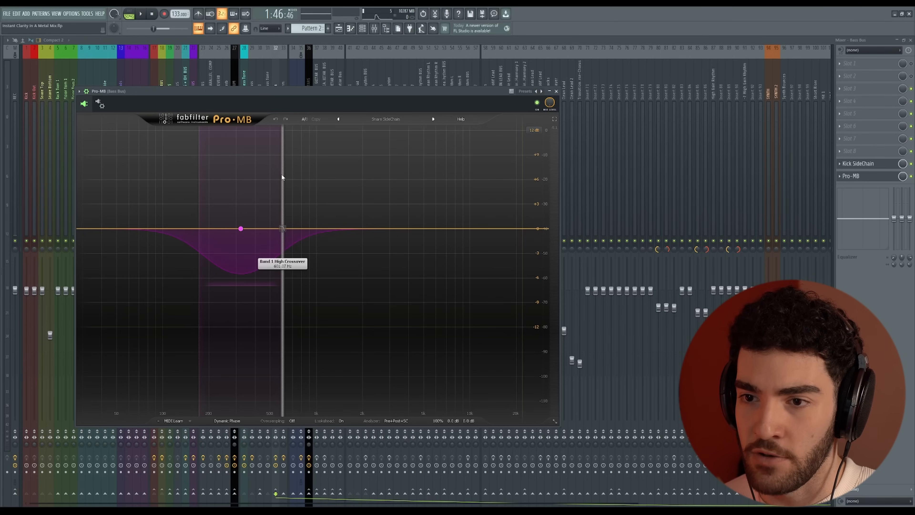
{"action": "left_click", "coordinate": [241, 230]}
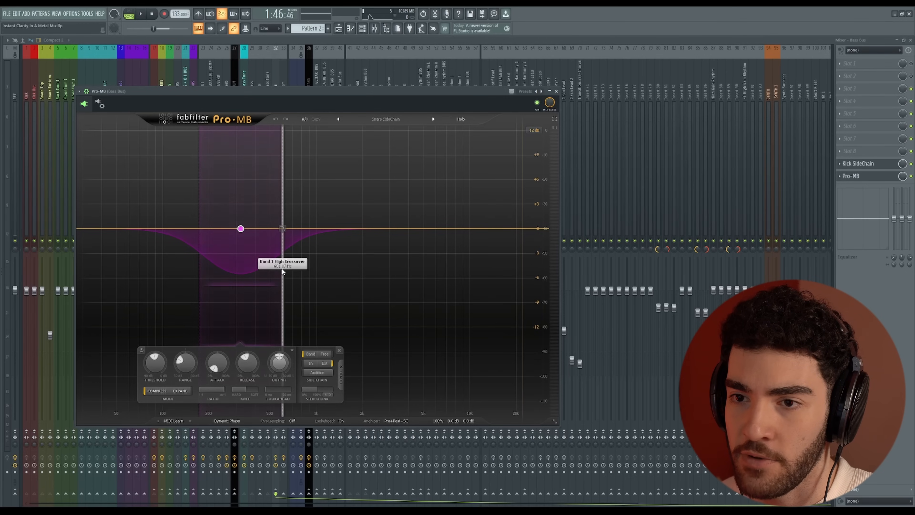
{"action": "key", "text": "space"}
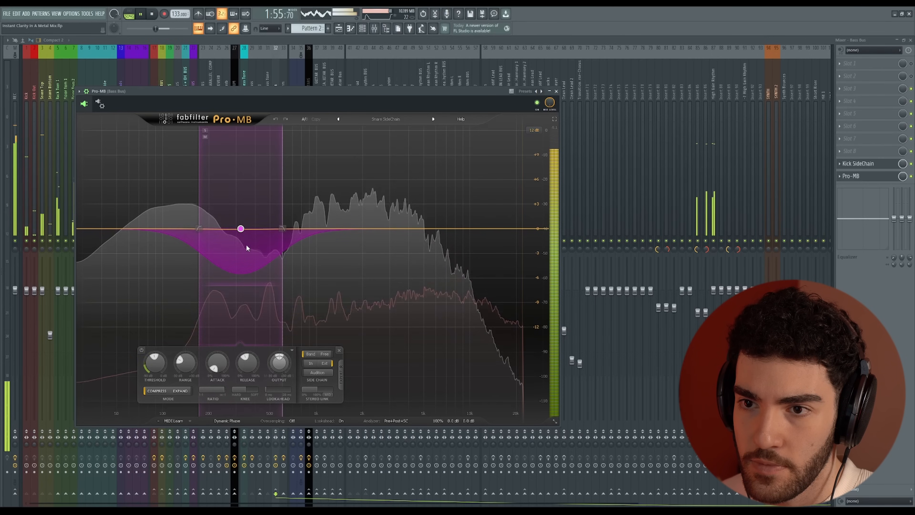
{"action": "key", "text": "space"}
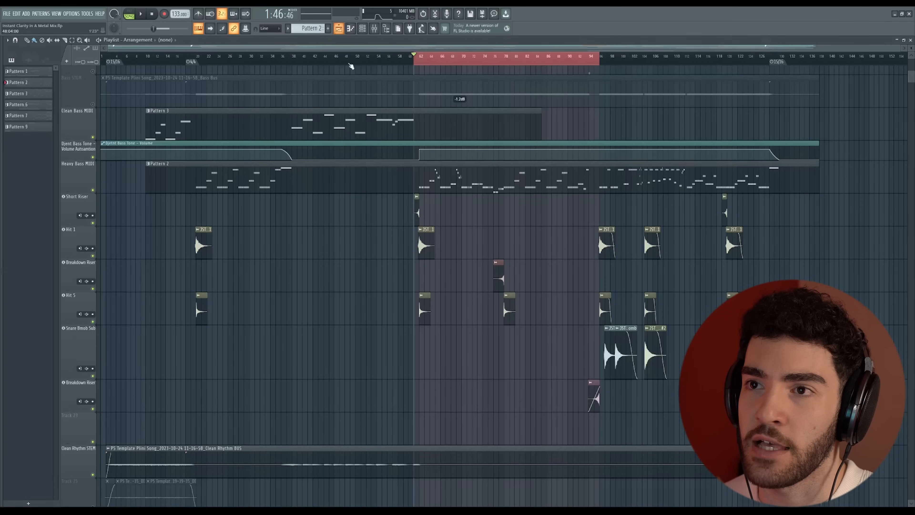
- Examine the cinematic hit clips at the start of the selected playlist section and return to the mixer
{"action": "left_click", "coordinate": [338, 28]}
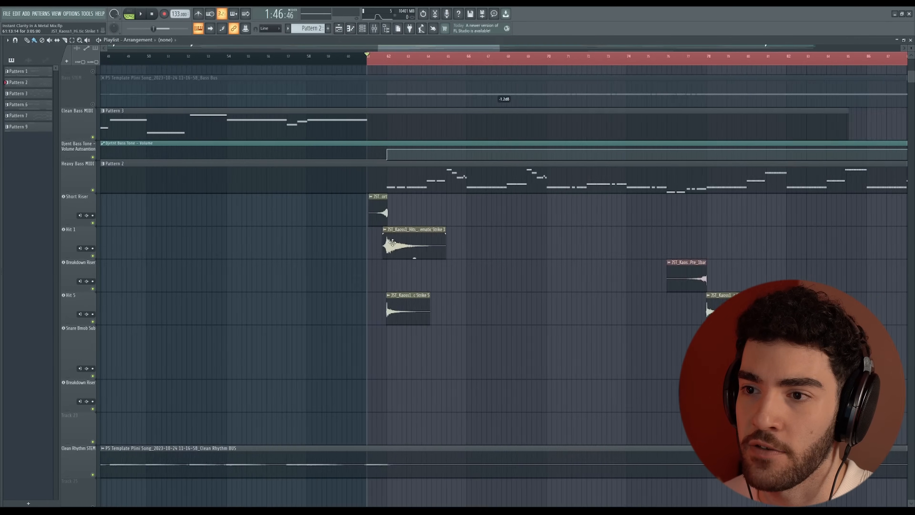
{"action": "scroll", "coordinate": [392, 242], "scroll_direction": "up", "scroll_amount": 3, "text": "ctrl"}
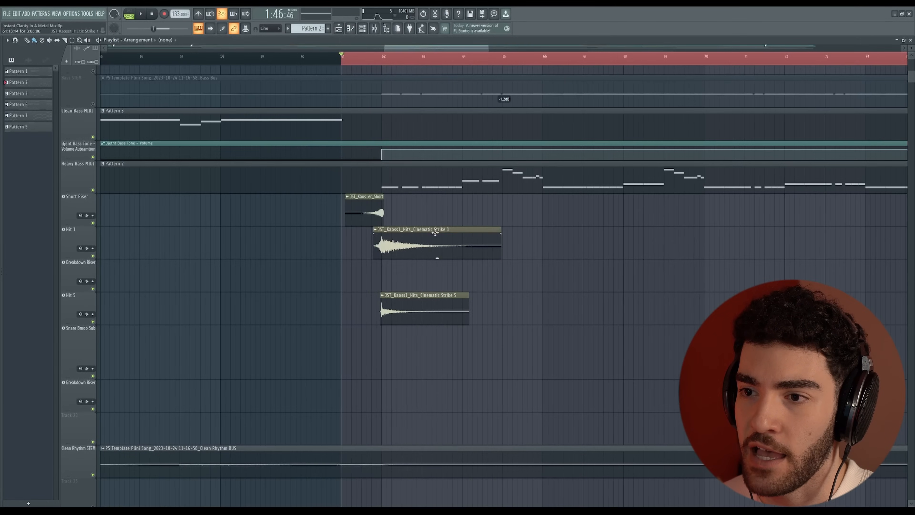
{"action": "left_click", "coordinate": [375, 33]}
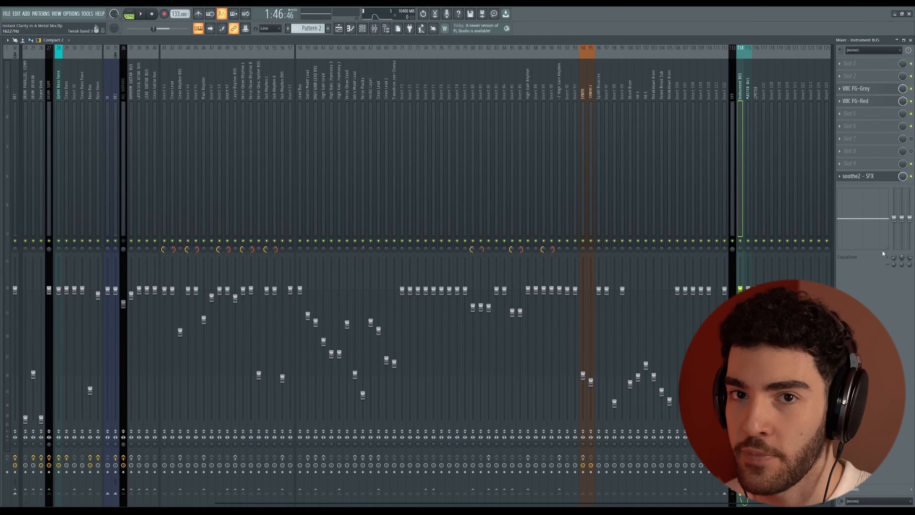
- Open the soothe2 - SFX effect on the Instrument BUS and play the song to examine its low-frequency ducking
{"action": "left_click", "coordinate": [878, 179]}
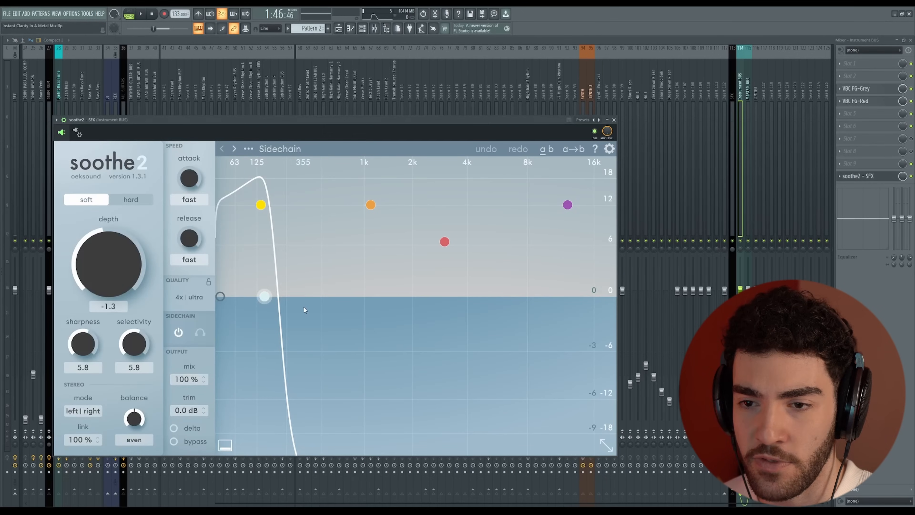
{"action": "key", "text": "space"}
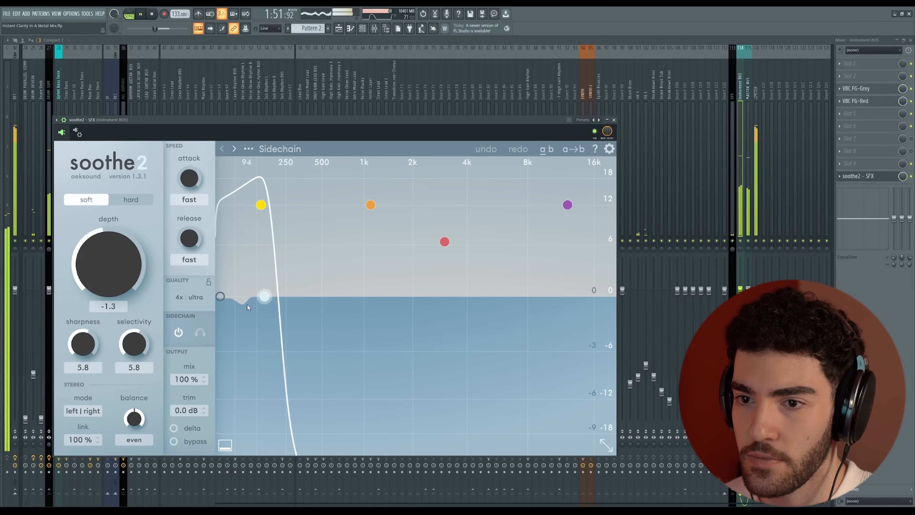
{"action": "key", "text": "space"}
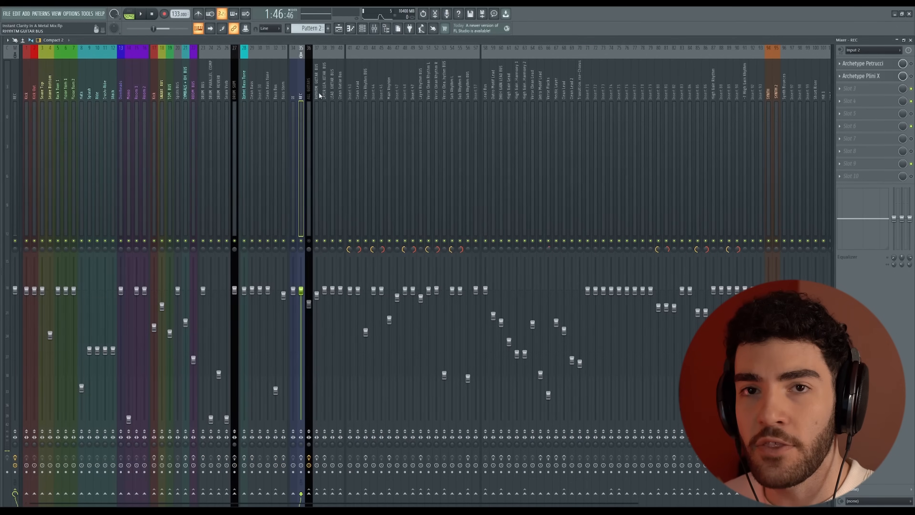
- Highlight the range of guitar tracks in the mixer and select the ALL GUITARS bus to view its effects
{"action": "left_click_drag", "start_coordinate": [317, 95], "coordinate": [536, 95]}
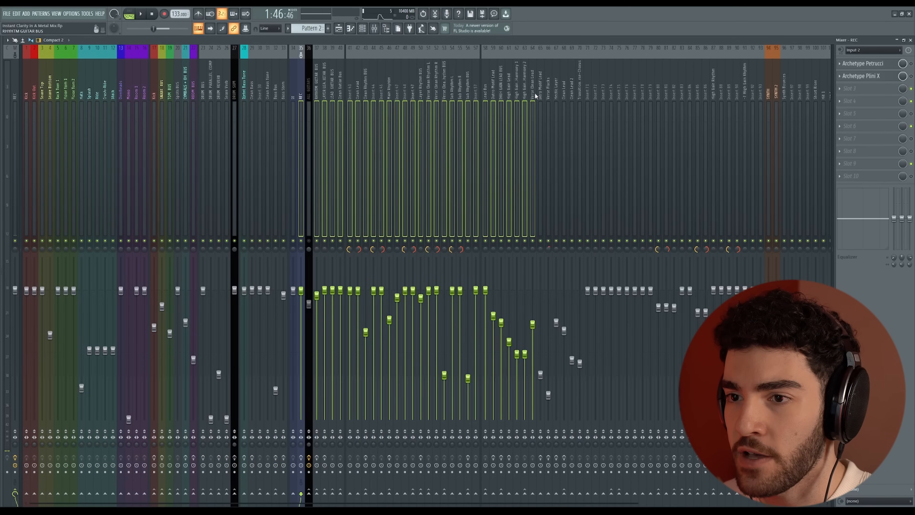
{"action": "left_click", "coordinate": [342, 90]}
{"action": "left_click_drag", "start_coordinate": [309, 94], "coordinate": [769, 98]}
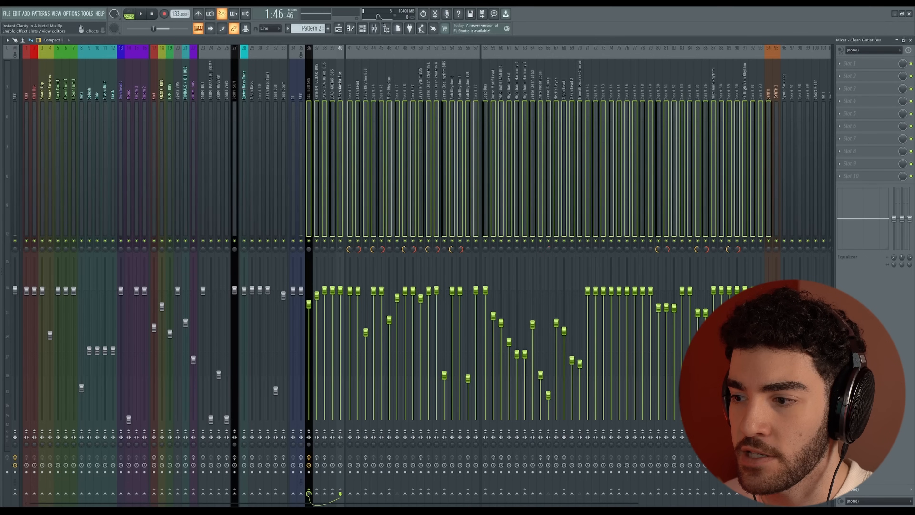
{"action": "left_click", "coordinate": [309, 88]}
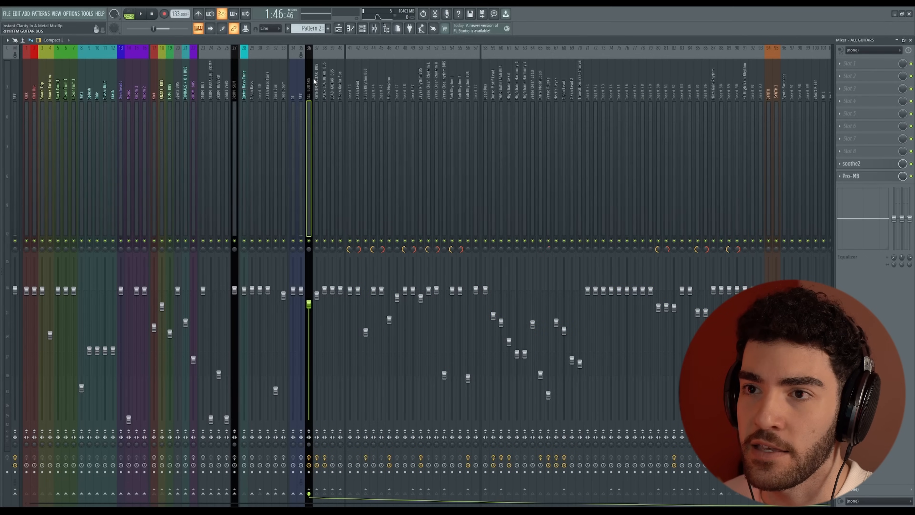
- Inspect the effect slots of the rhythm, layer lead, lead and clean guitar buses in turn
{"action": "left_click", "coordinate": [318, 95]}
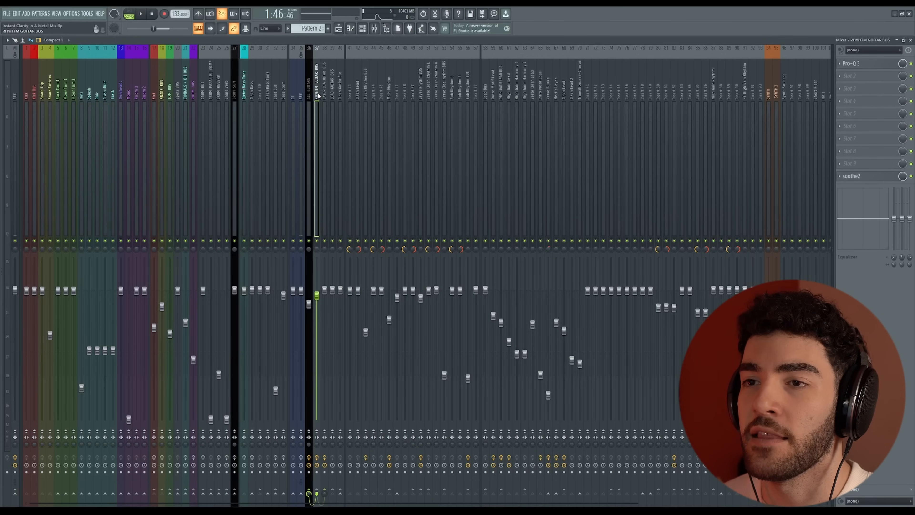
{"action": "left_click", "coordinate": [327, 98]}
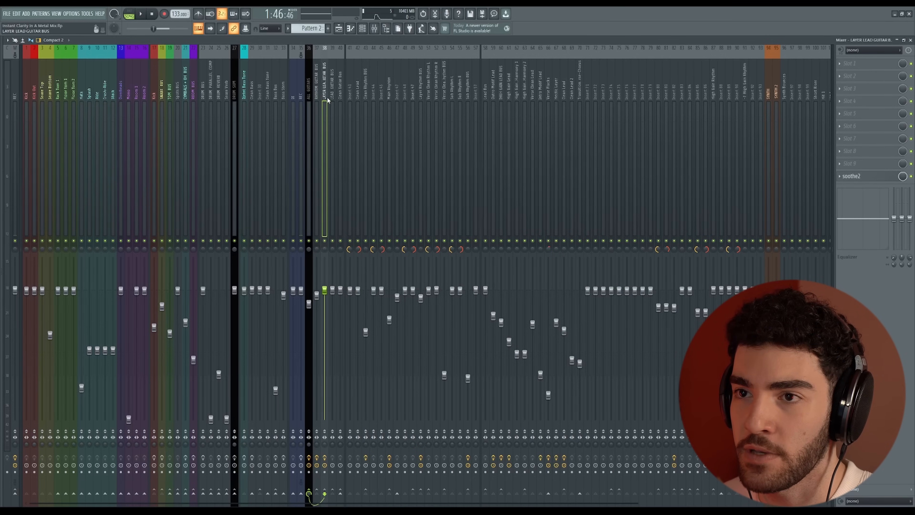
{"action": "left_click", "coordinate": [334, 97]}
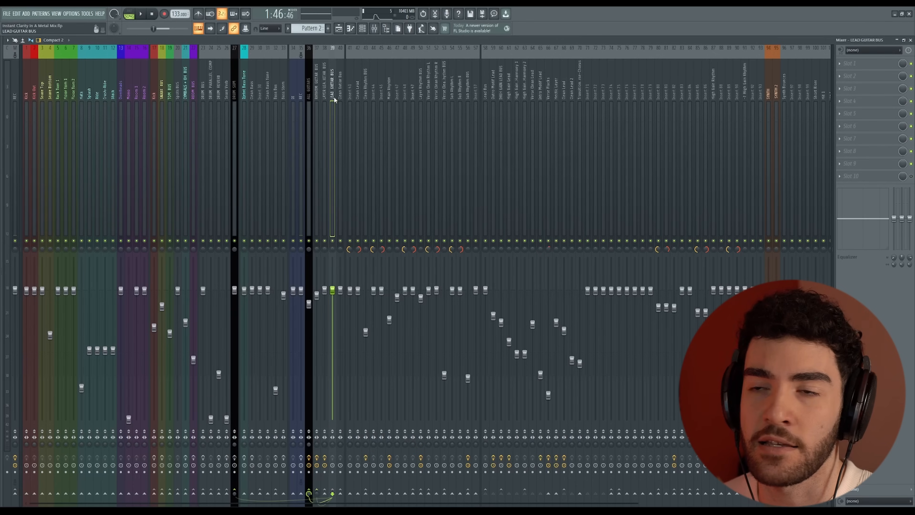
{"action": "left_click", "coordinate": [341, 98]}
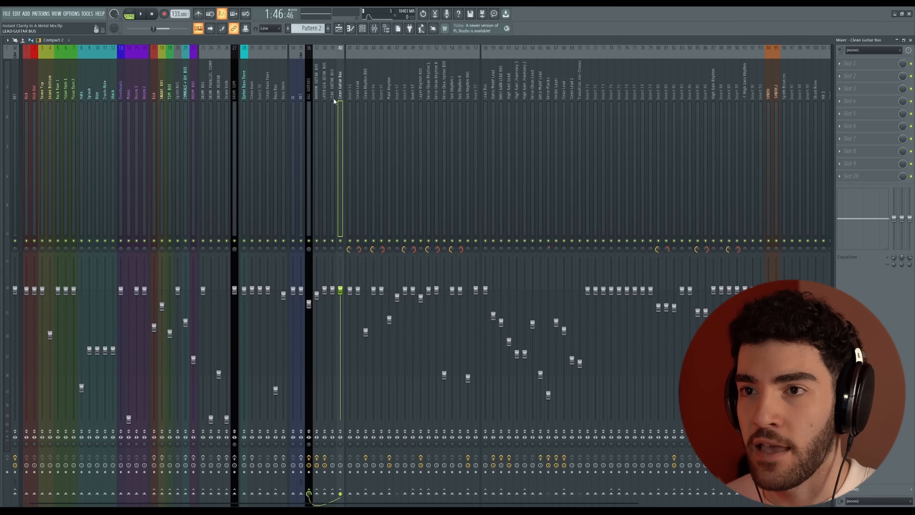
- Open soothe2 on the LAYER LEAD GUITAR BUS and examine its Sidechain settings, including selectivity and bypass
{"action": "left_click", "coordinate": [325, 96]}
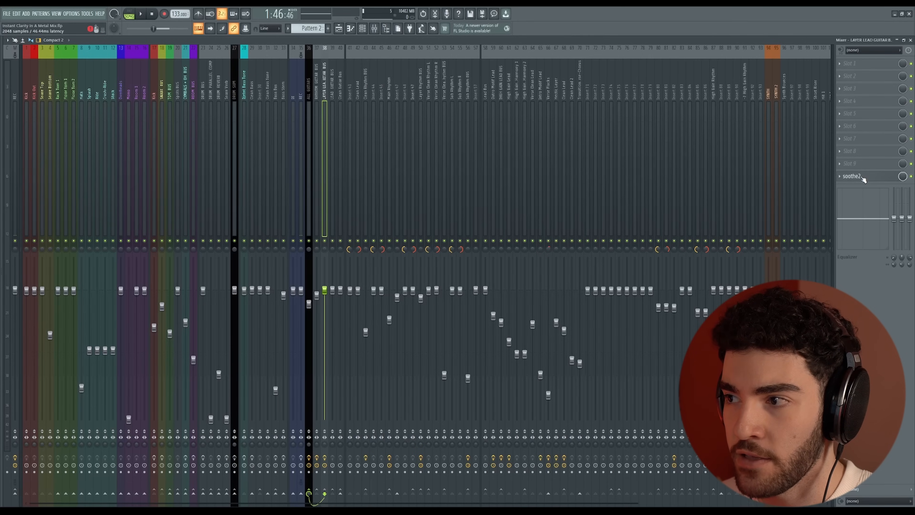
{"action": "left_click", "coordinate": [853, 176]}
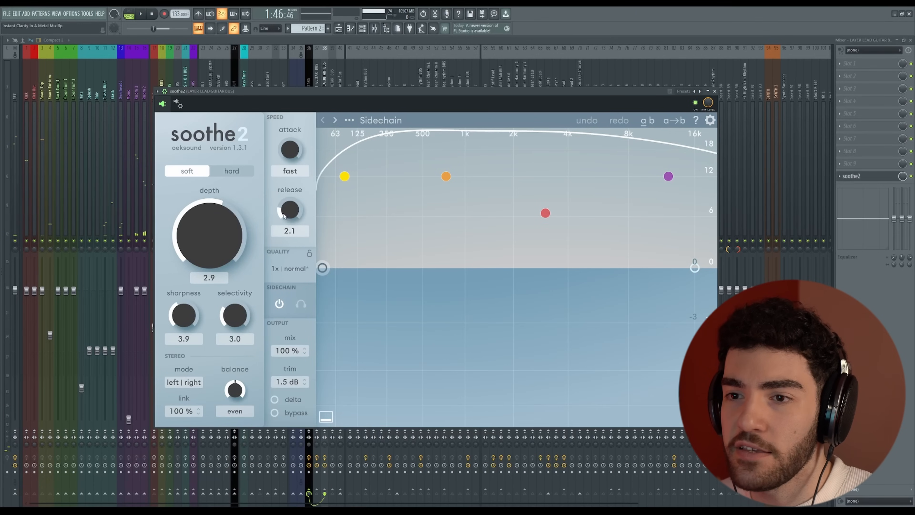
{"action": "key", "text": "space"}
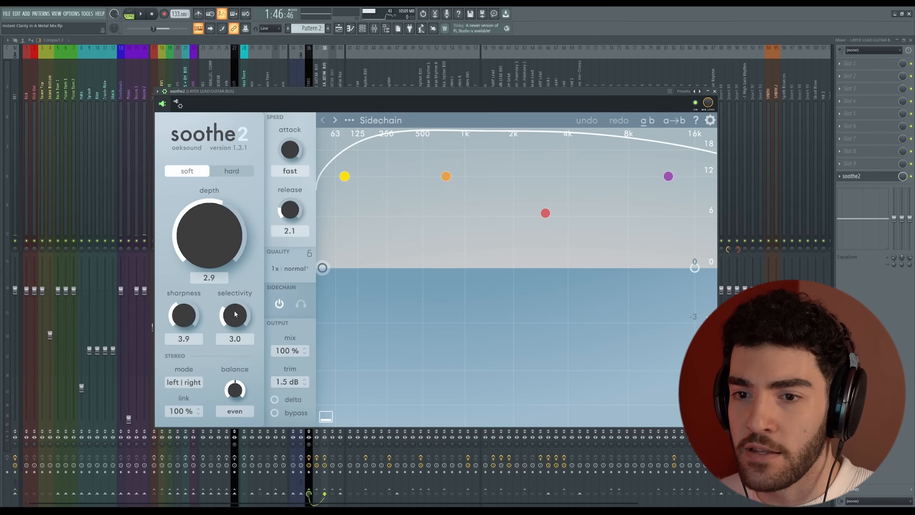
{"action": "mouse_move", "coordinate": [237, 318]}
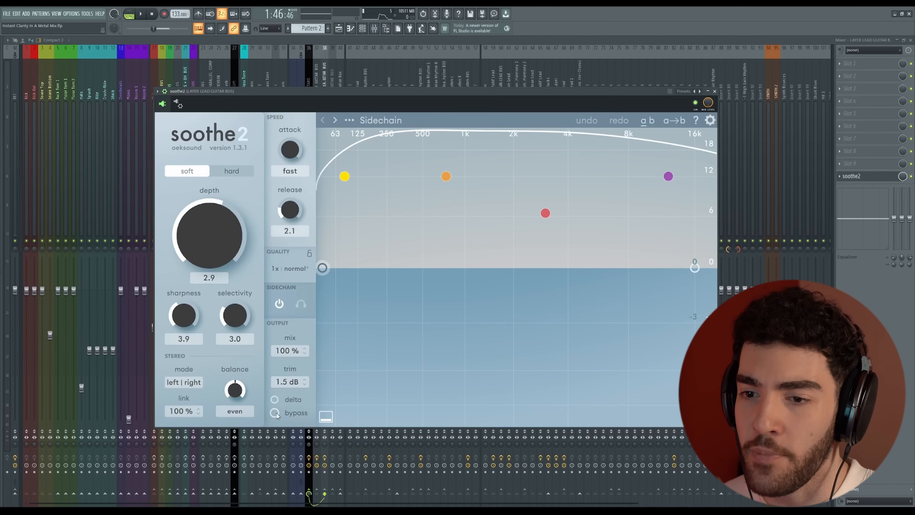
{"action": "mouse_move", "coordinate": [277, 416]}
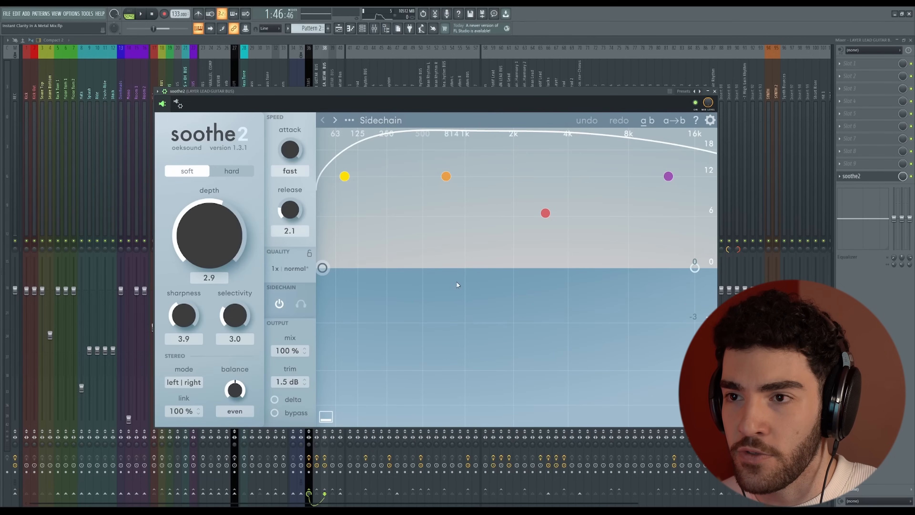
- Play the song and toggle the bypass of soothe2 on the LAYER LEAD GUITAR BUS to compare the sound with and without sidechaining
{"action": "key", "text": "space"}
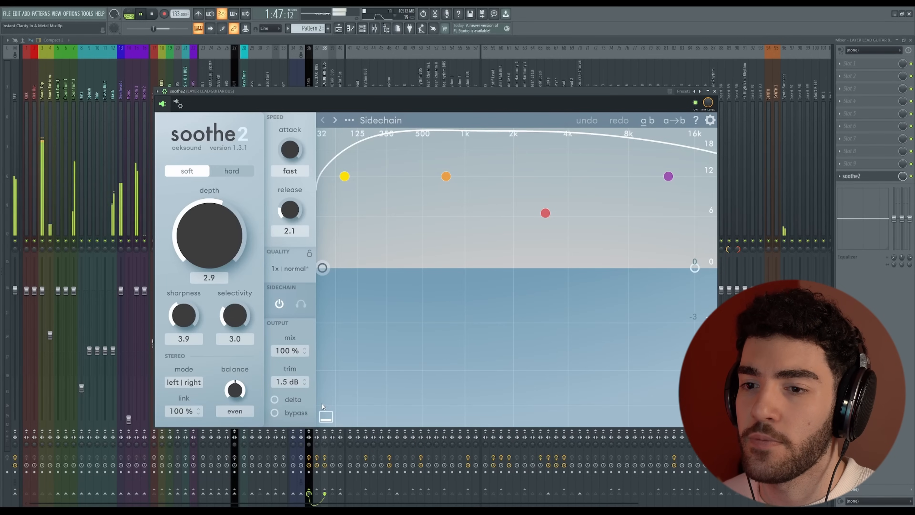
{"action": "left_click", "coordinate": [276, 413]}
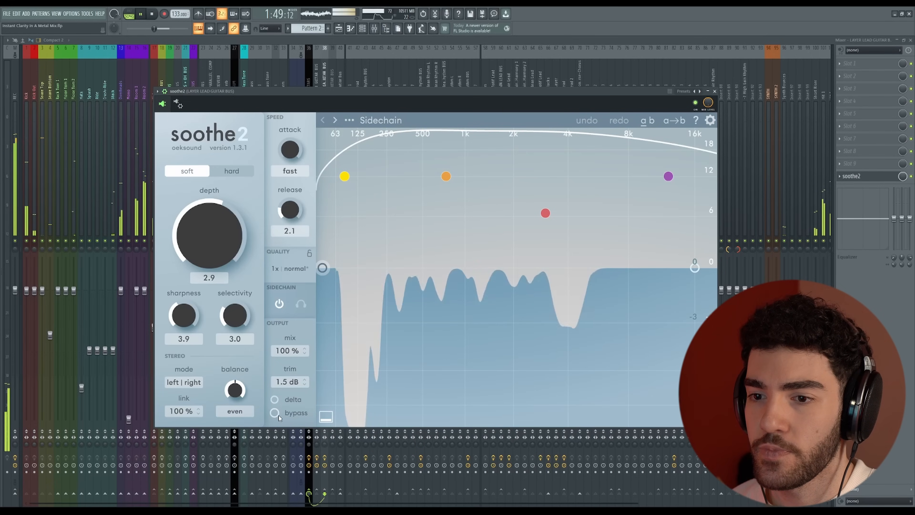
{"action": "mouse_move", "coordinate": [280, 414]}
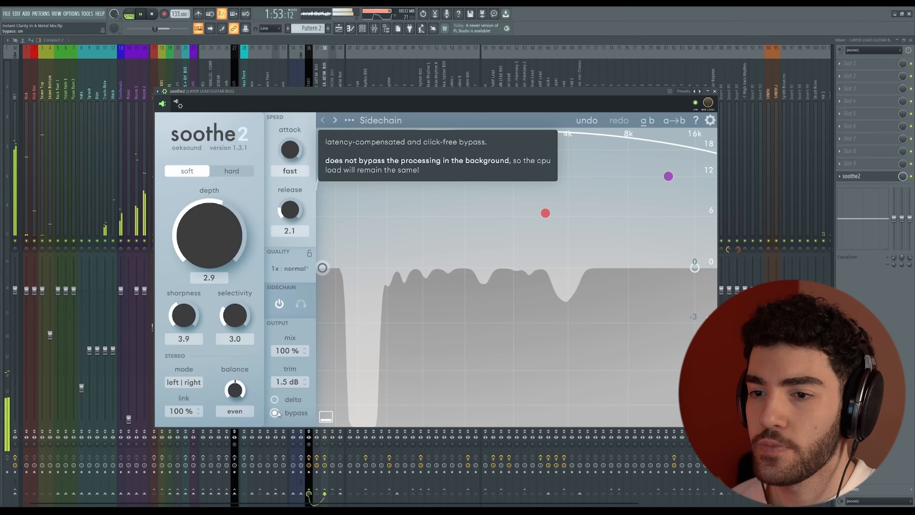
{"action": "left_click", "coordinate": [275, 413]}
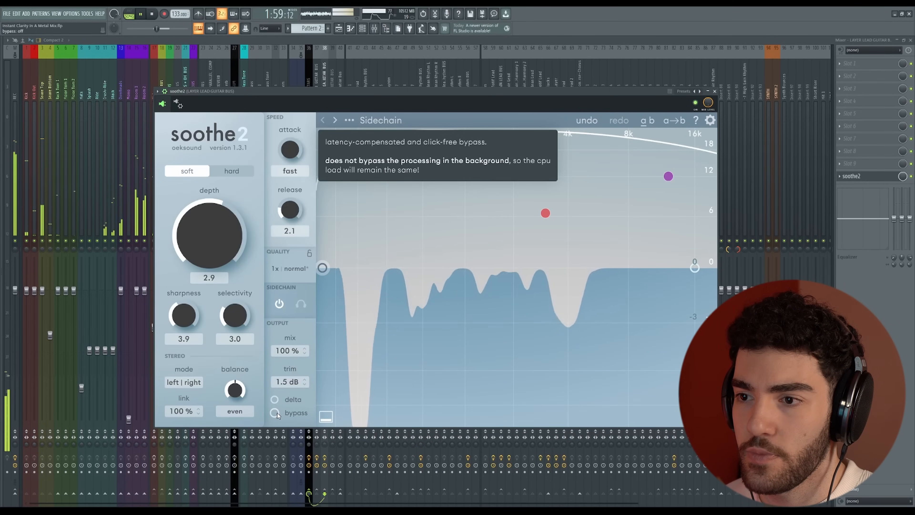
{"action": "left_click", "coordinate": [277, 414]}
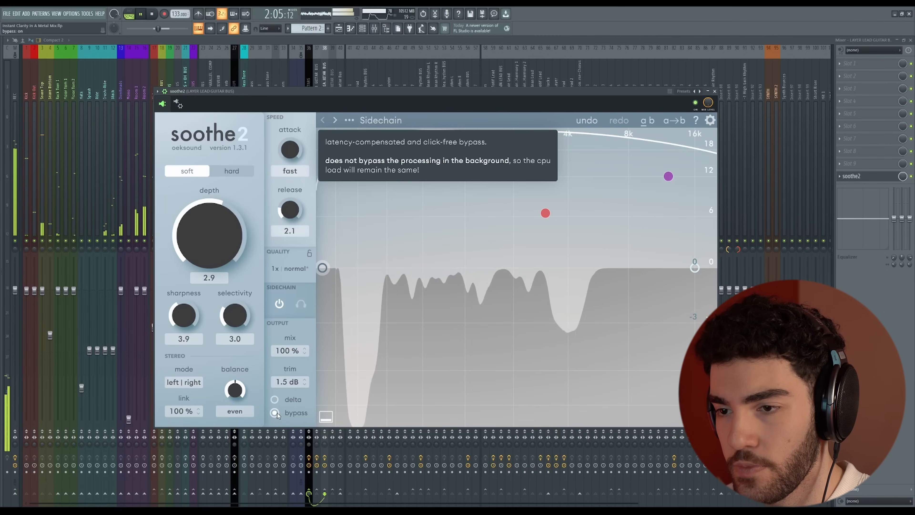
{"action": "left_click", "coordinate": [277, 414]}
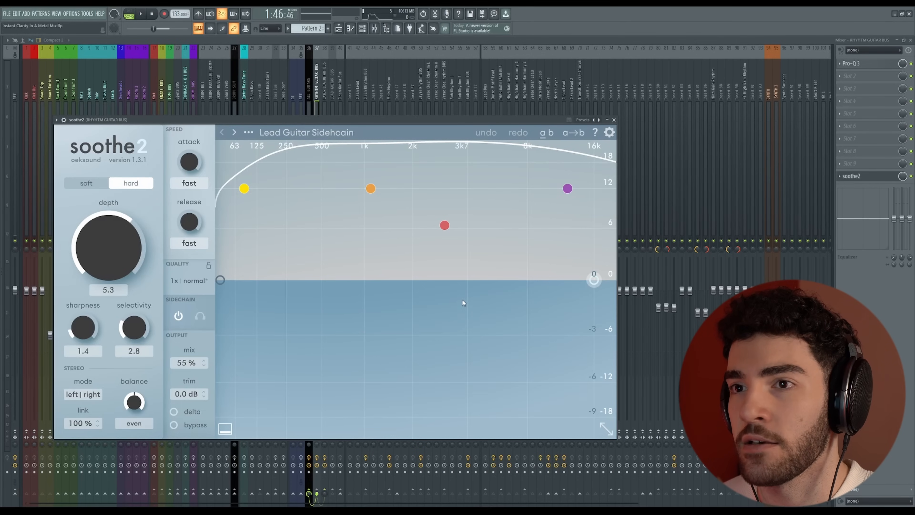
- Play the song and toggle bypass on the RHYTHM GUITAR BUS soothe2 to compare its Lead Guitar Sidehcain ducking on and off
{"action": "key", "text": "space"}
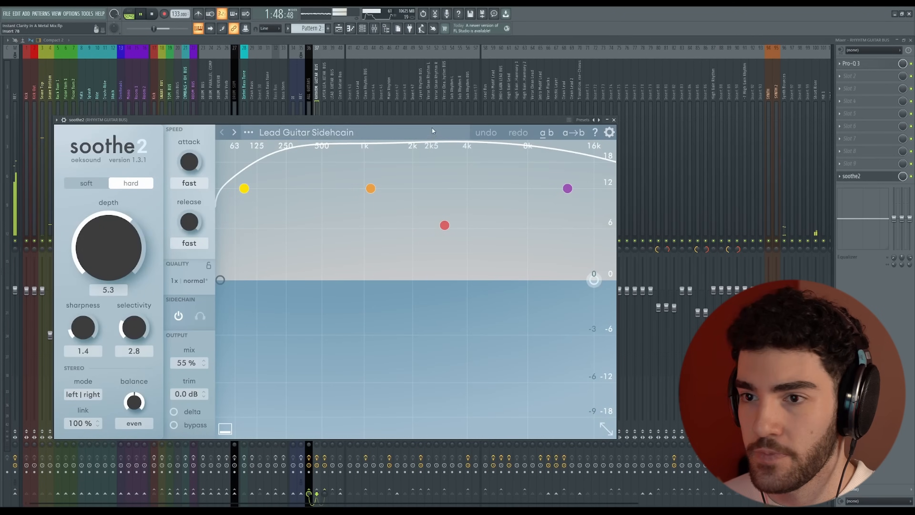
{"action": "left_click_drag", "start_coordinate": [433, 119], "coordinate": [468, 119]}
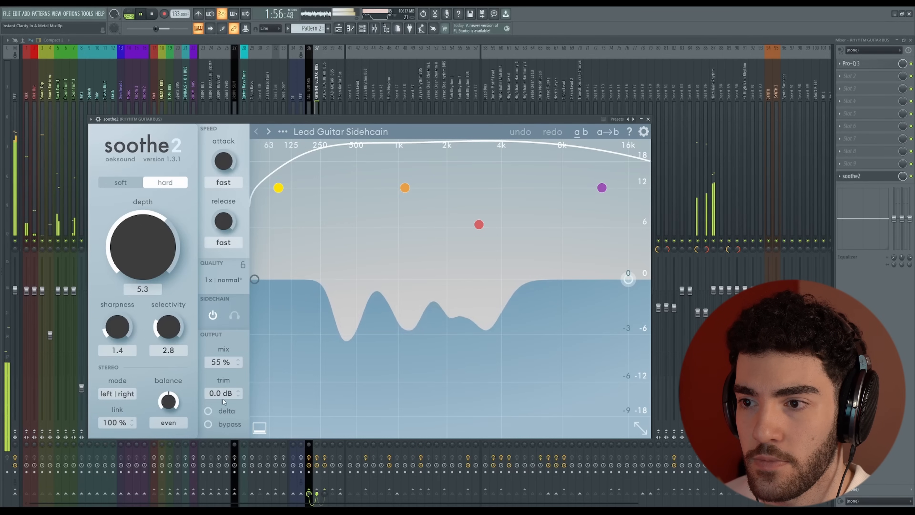
{"action": "left_click", "coordinate": [208, 424]}
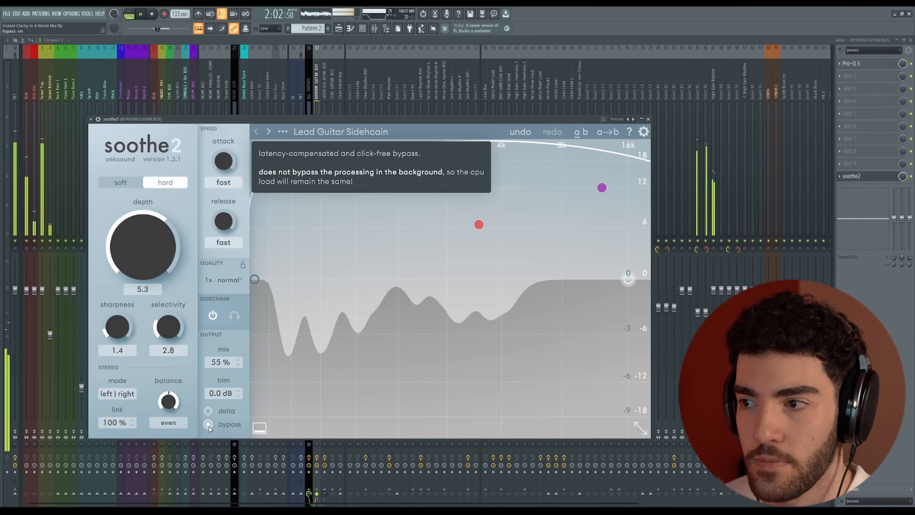
{"action": "left_click", "coordinate": [209, 426]}
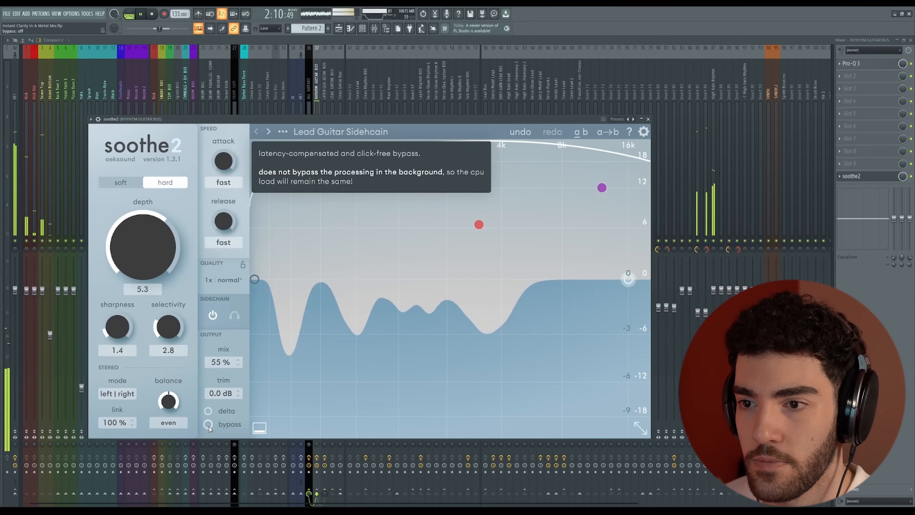
{"action": "left_click", "coordinate": [209, 426]}
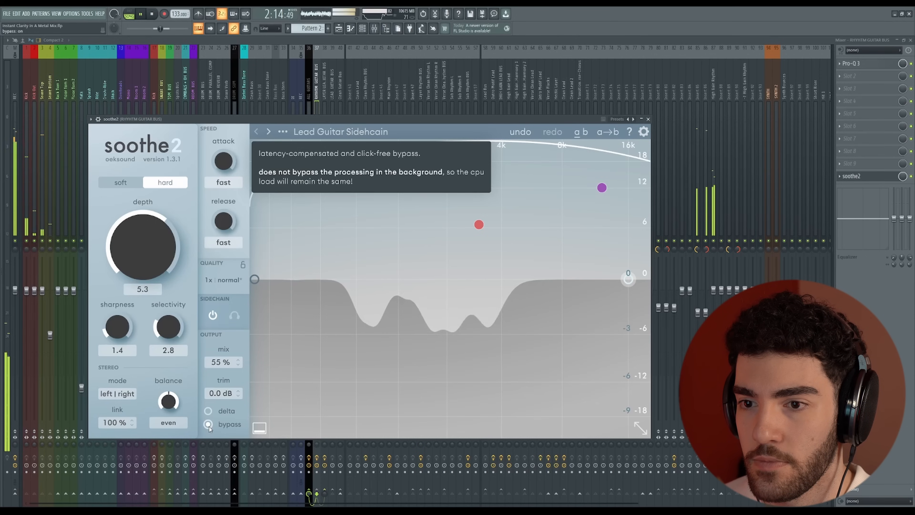
{"action": "left_click", "coordinate": [209, 426]}
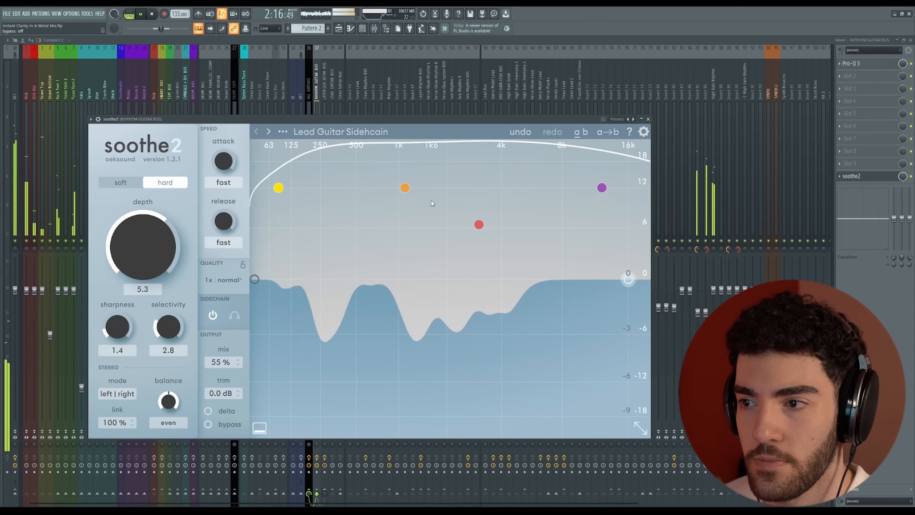
{"action": "key", "text": "space"}
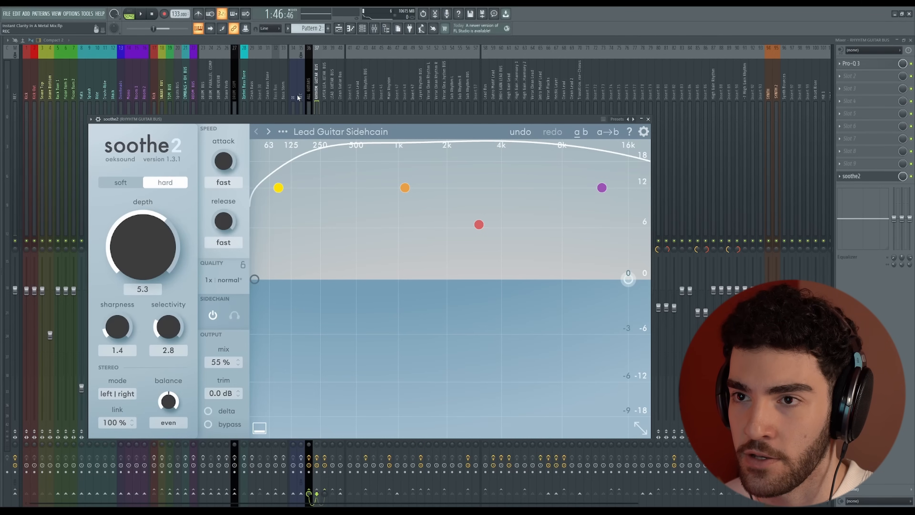
- Check the effect slots of the LEAD GUITAR BUS and Snare Verb tracks, and open soothe2 on the DRUM SUM track
{"action": "left_click", "coordinate": [333, 88]}
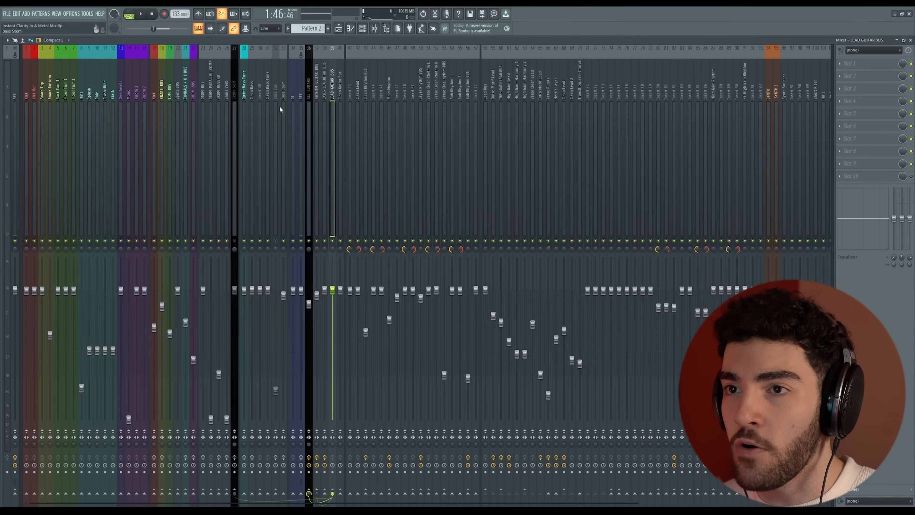
{"action": "left_click", "coordinate": [235, 95]}
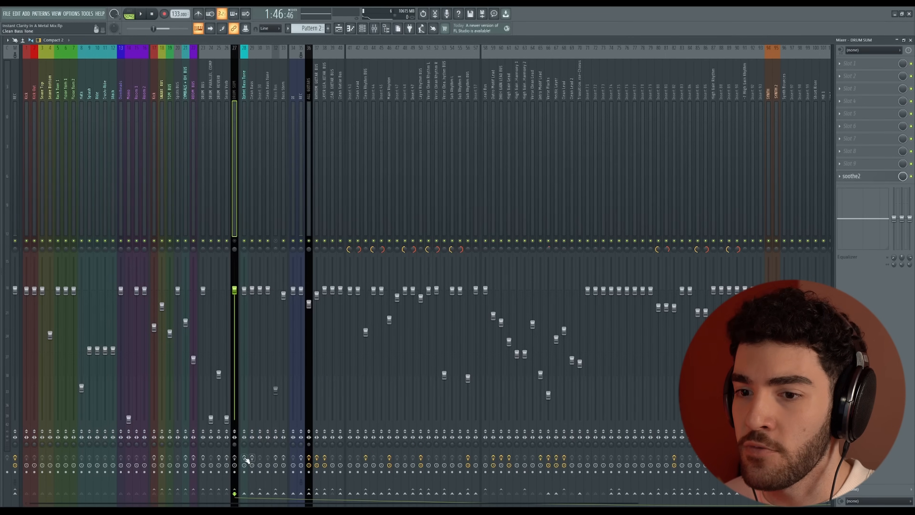
{"action": "left_click", "coordinate": [226, 195]}
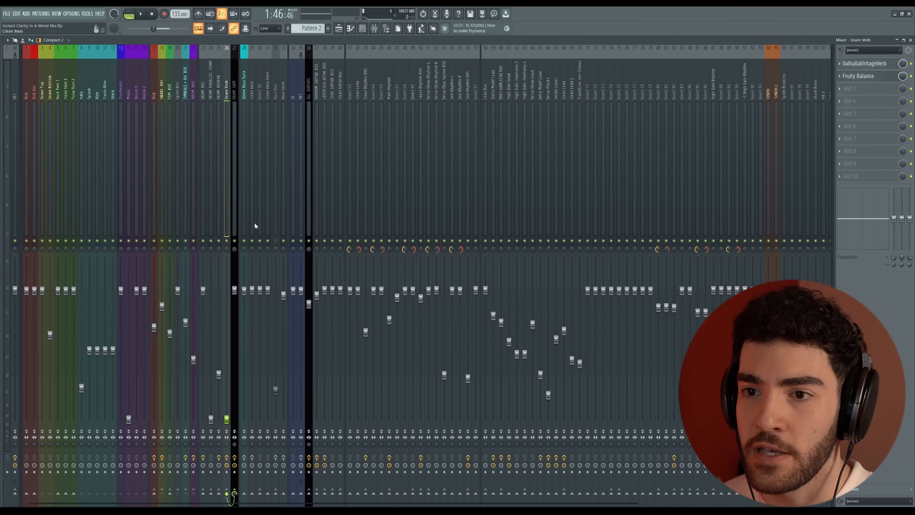
{"action": "left_click", "coordinate": [234, 202]}
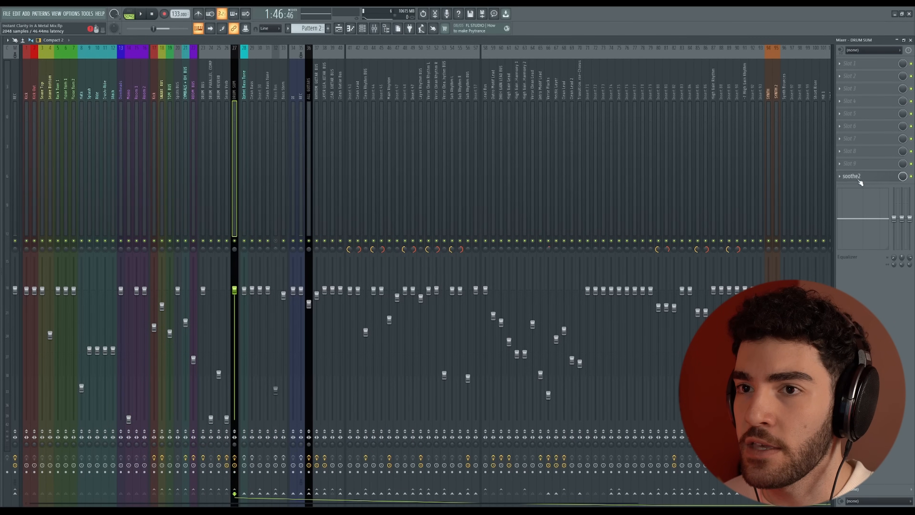
{"action": "left_click", "coordinate": [860, 178]}
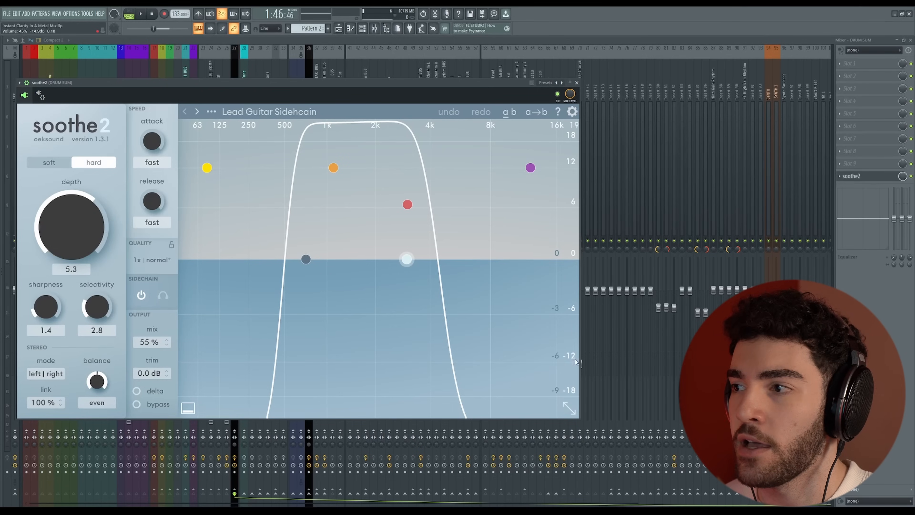
- Play the song and toggle bypass on the DRUM SUM soothe2 to compare the drums with and without midrange ducking
{"action": "key", "text": "space"}
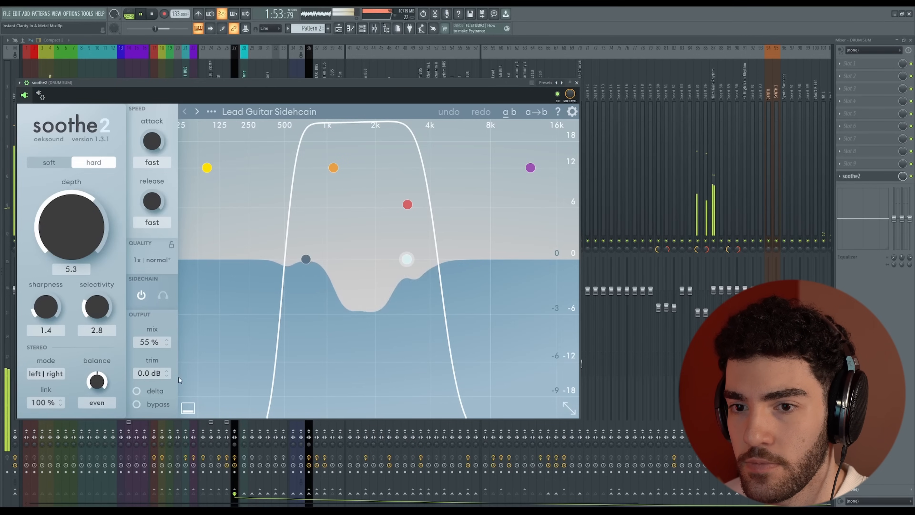
{"action": "mouse_move", "coordinate": [140, 395]}
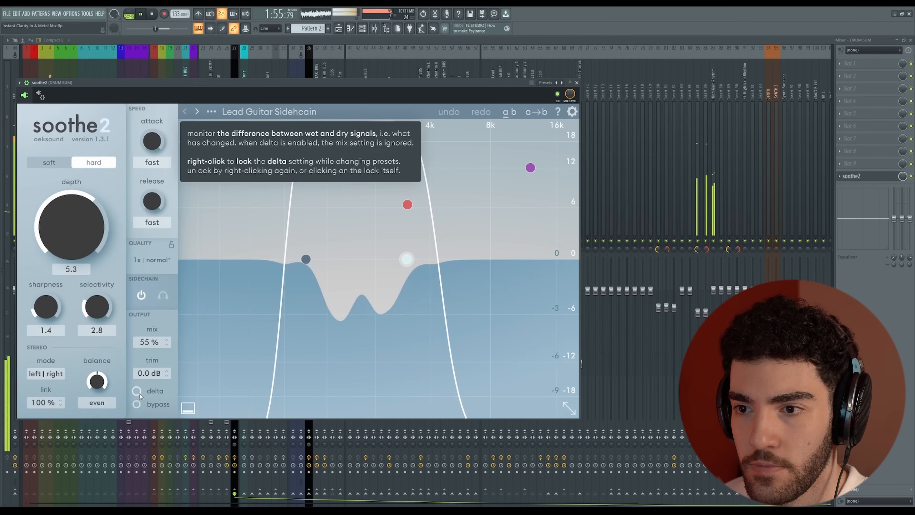
{"action": "left_click", "coordinate": [137, 404]}
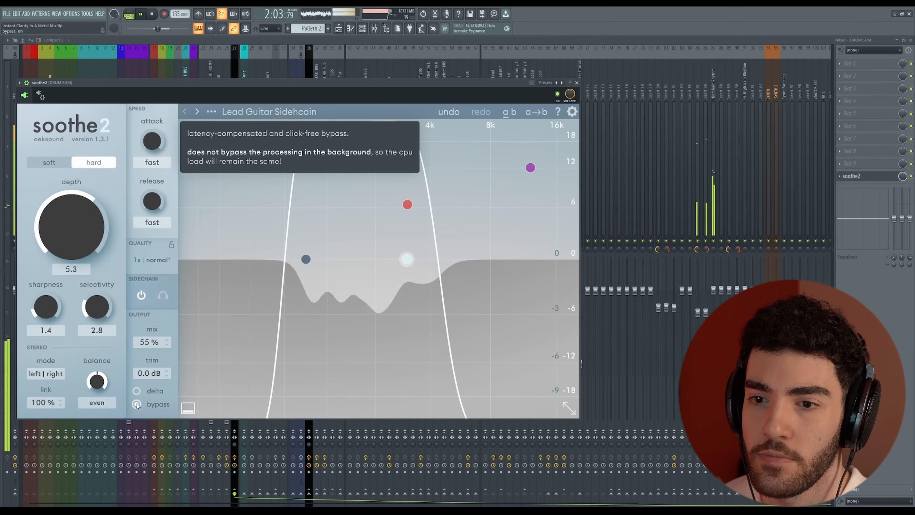
{"action": "left_click", "coordinate": [137, 404]}
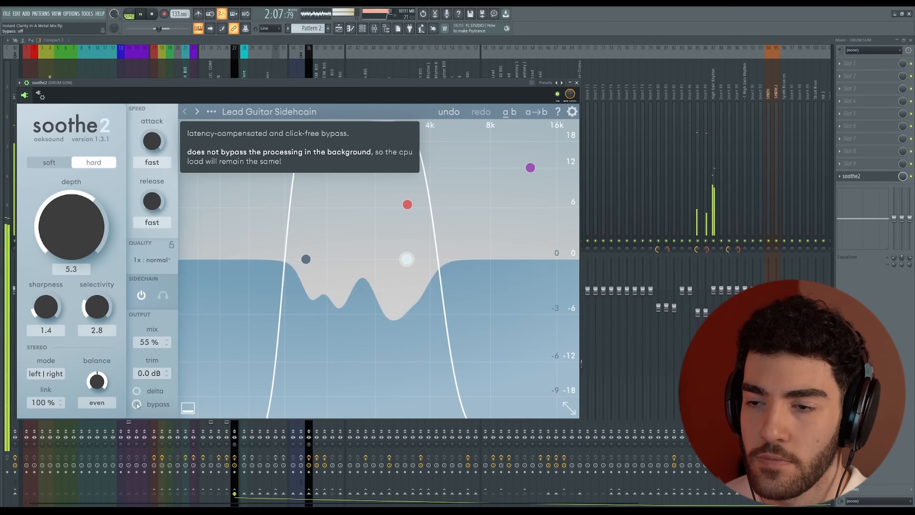
{"action": "left_click", "coordinate": [137, 404]}
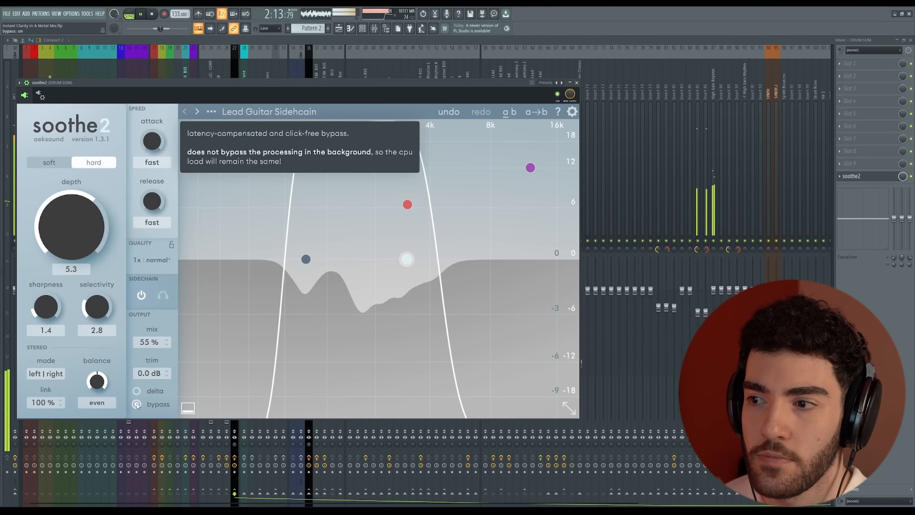
{"action": "left_click", "coordinate": [137, 405]}
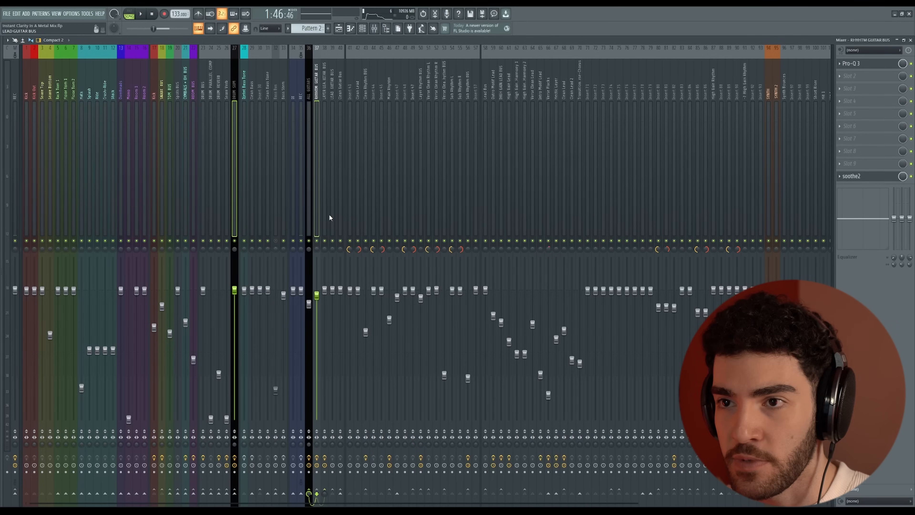
- Play the full mix from the mixer with the DRUM SUM and RHYTHM GUITAR BUS tracks in view, and stop playback
{"action": "key", "text": "space"}
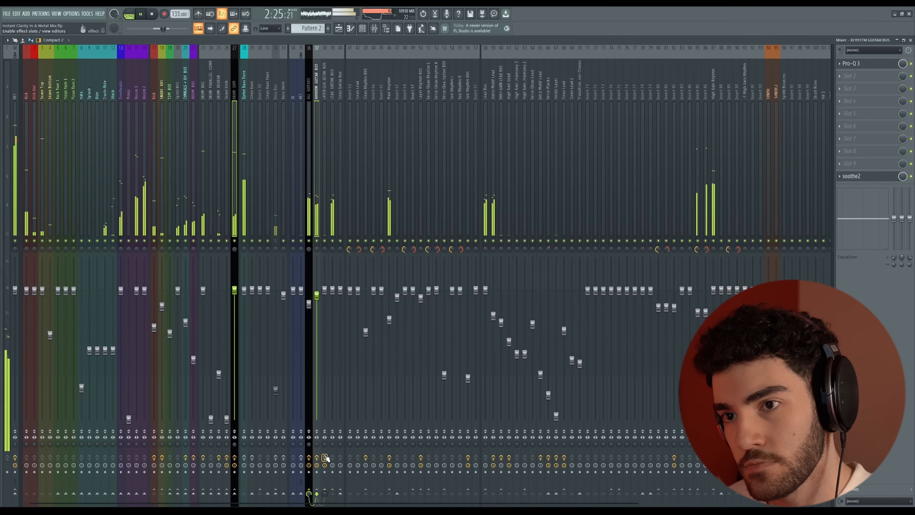
{"action": "key", "text": "space"}
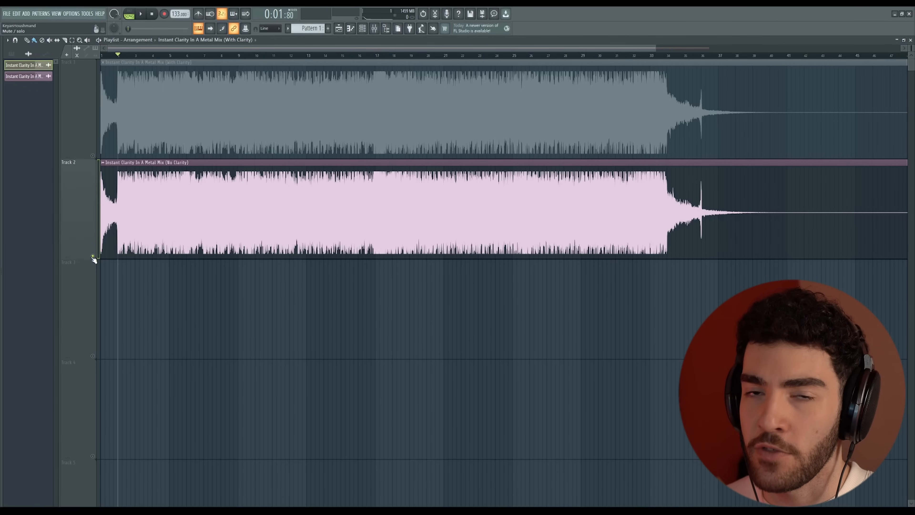
- Play the No Clarity render in the playlist and solo the With Clarity track to compare both versions of the mix
{"action": "double_click", "coordinate": [195, 216]}
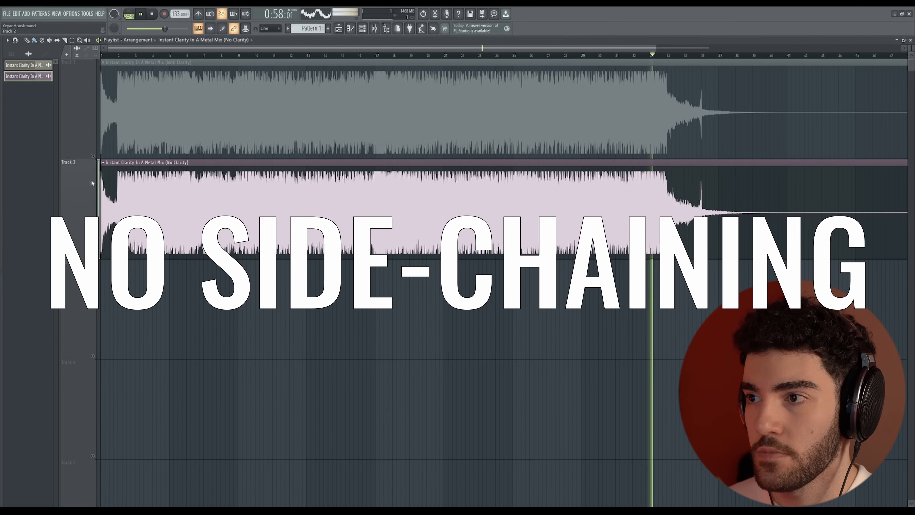
{"action": "right_click", "coordinate": [93, 156]}
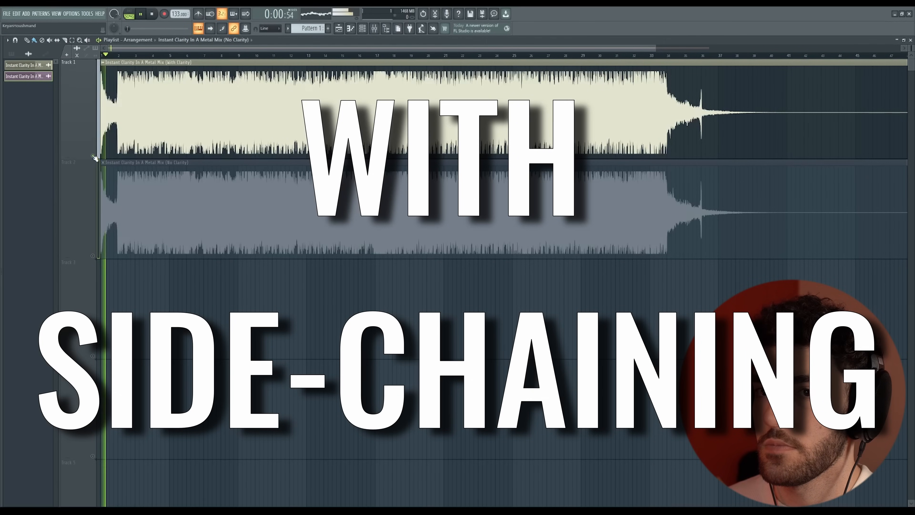